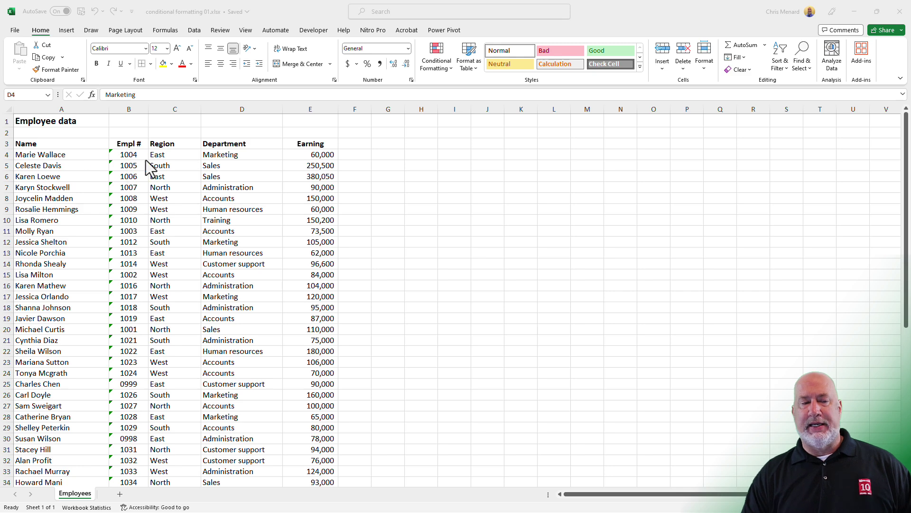
Step: Manually fill the East cells C4, C6 and C11 with yellow
click(165, 153)
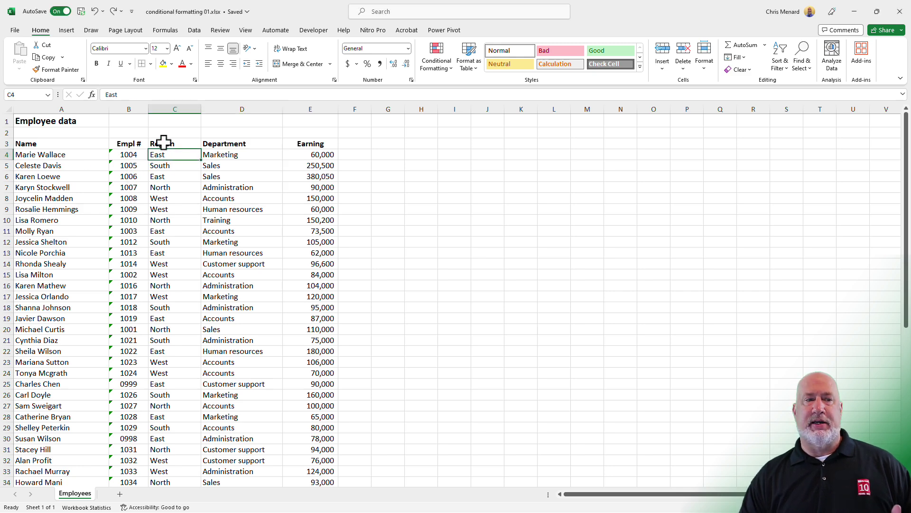
click(162, 63)
click(162, 177)
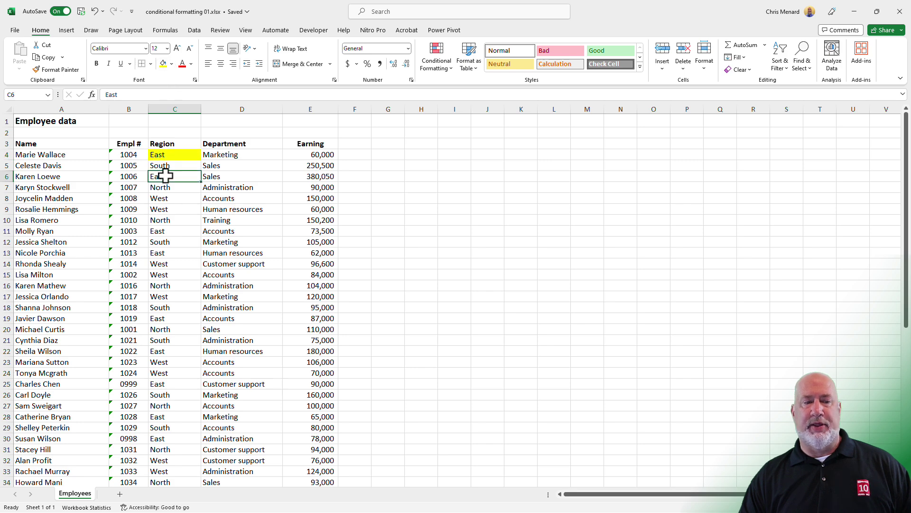
click(163, 63)
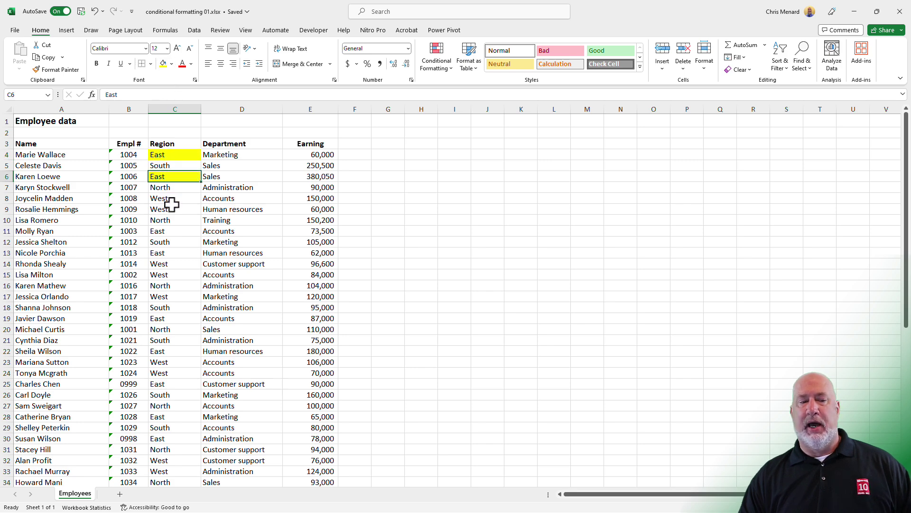
click(172, 230)
click(163, 63)
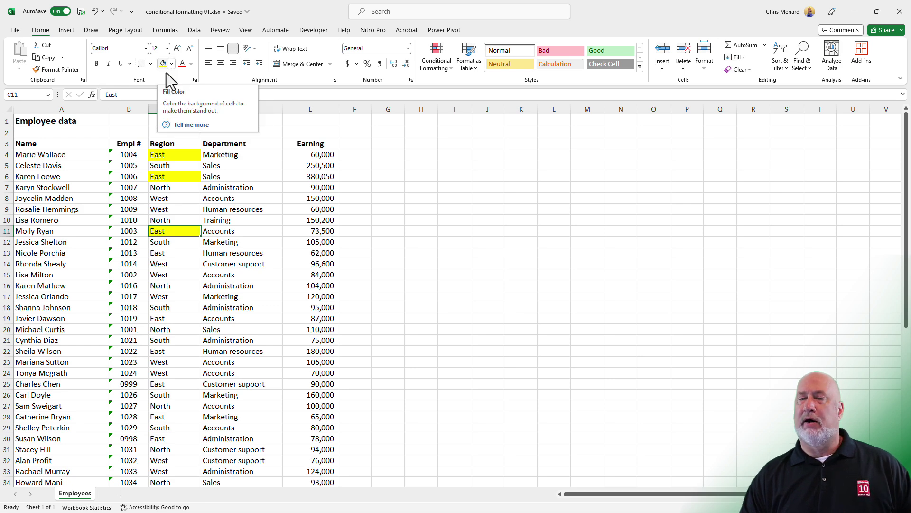
Step: Change C4 to West, then undo that edit and the manual yellow fills, returning to C4
click(177, 156)
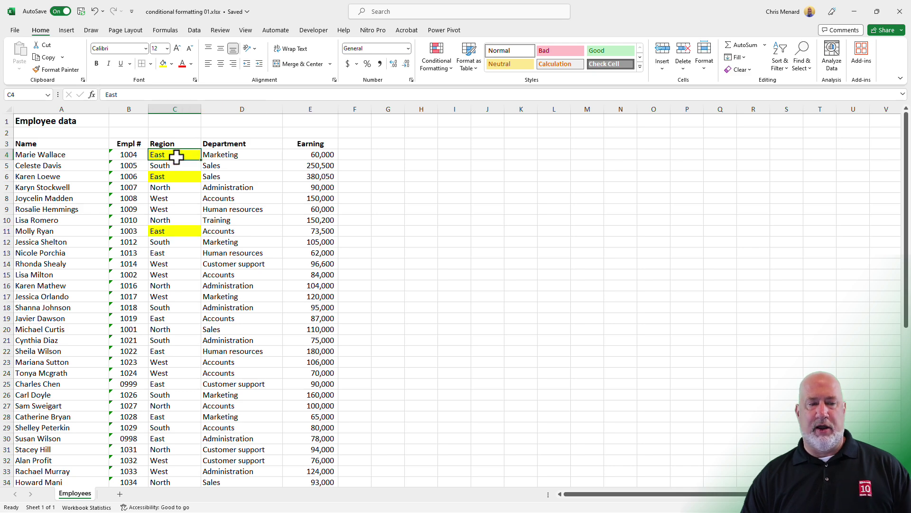
text(West)
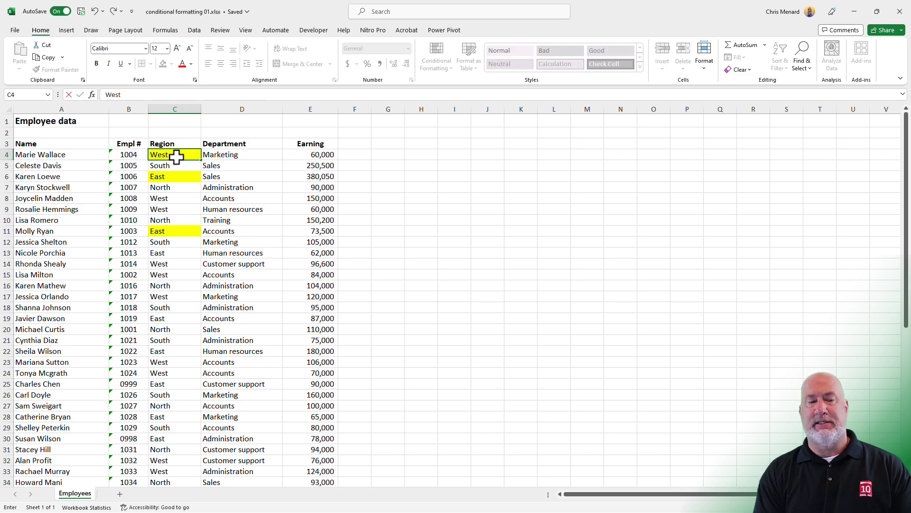
key(Return)
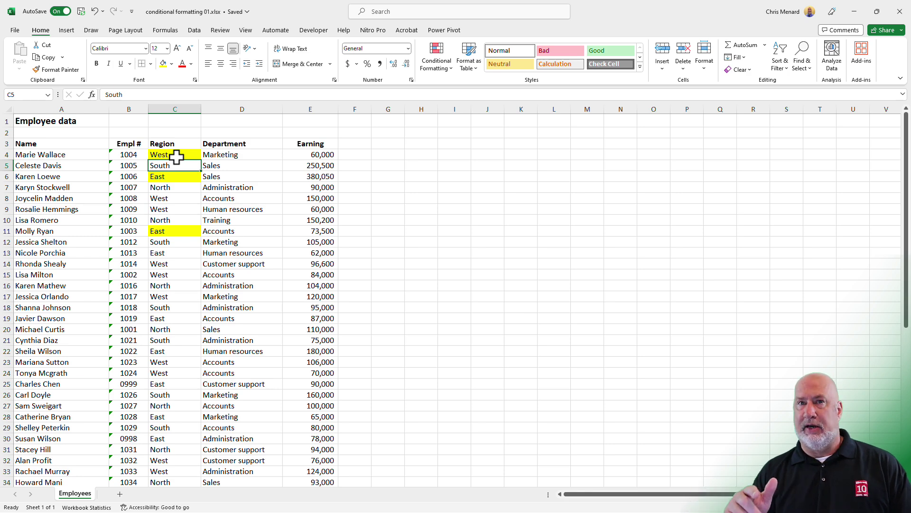
key(ctrl+z)
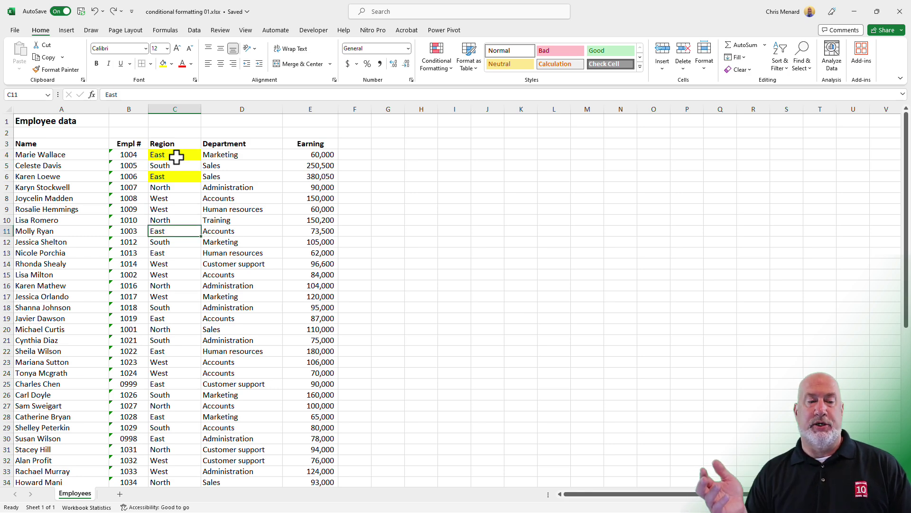
key(Down)
key(Down)
click(177, 156)
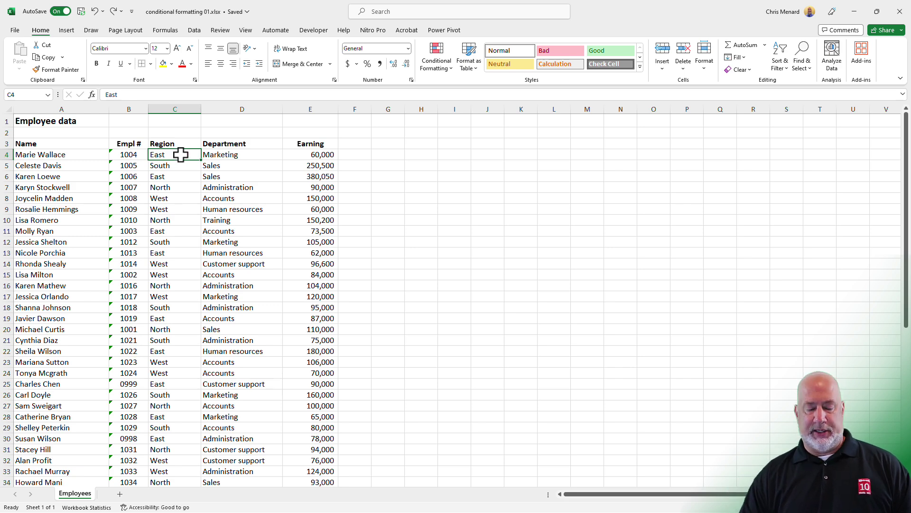
Step: Select the Region column from C4 down and start an Equal To highlight rule for 'east'
key(ctrl+shift+Down)
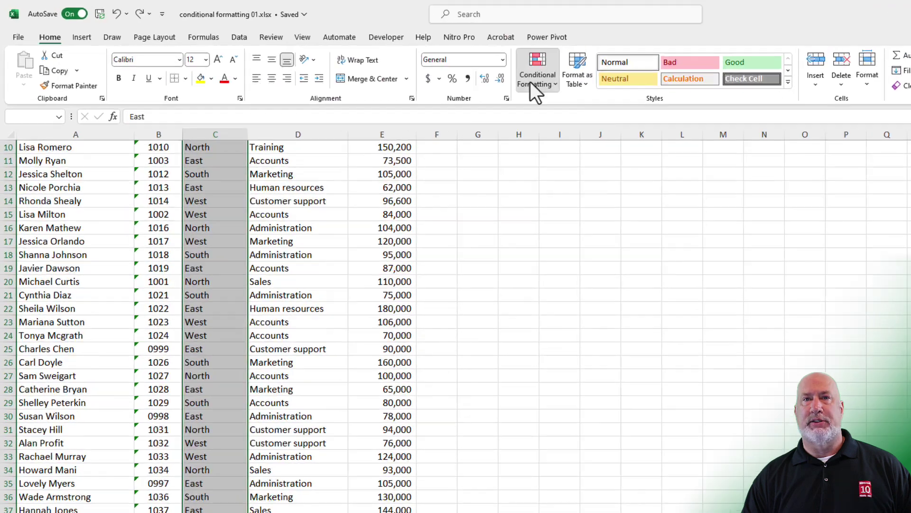
click(433, 71)
mouse_move(632, 122)
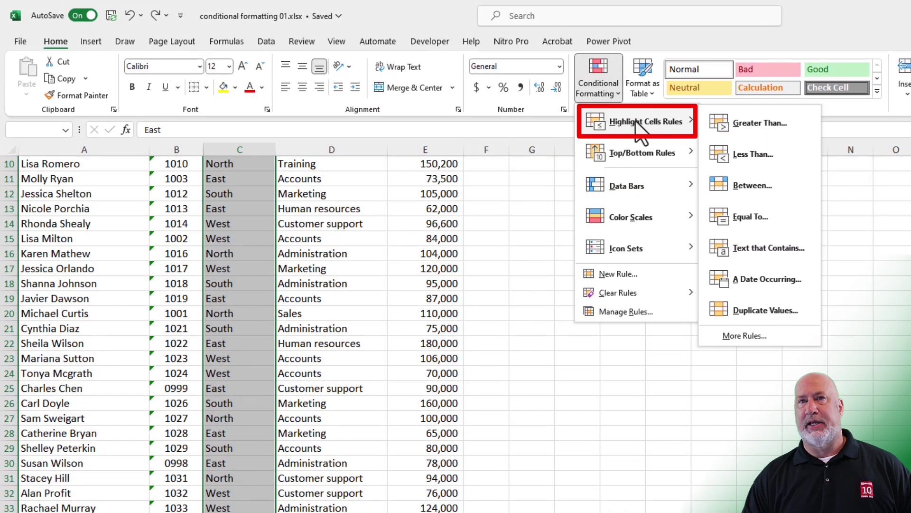
click(752, 217)
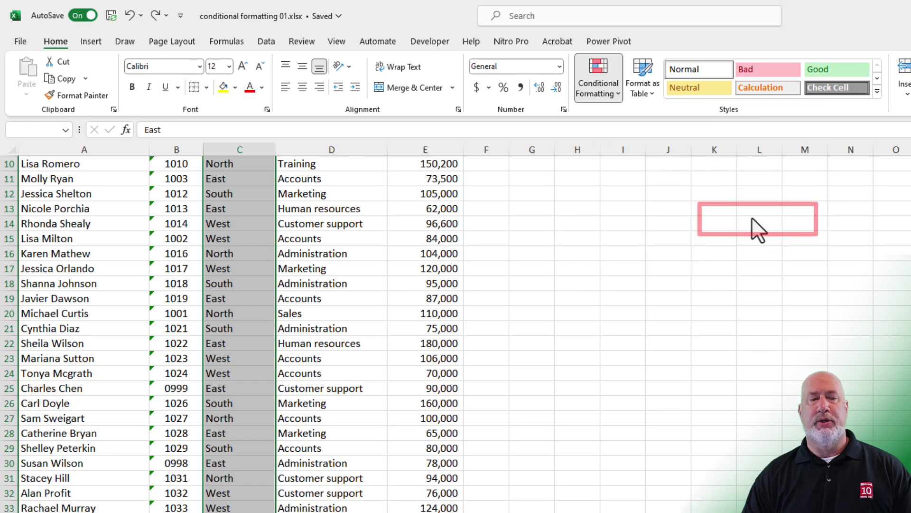
text(east)
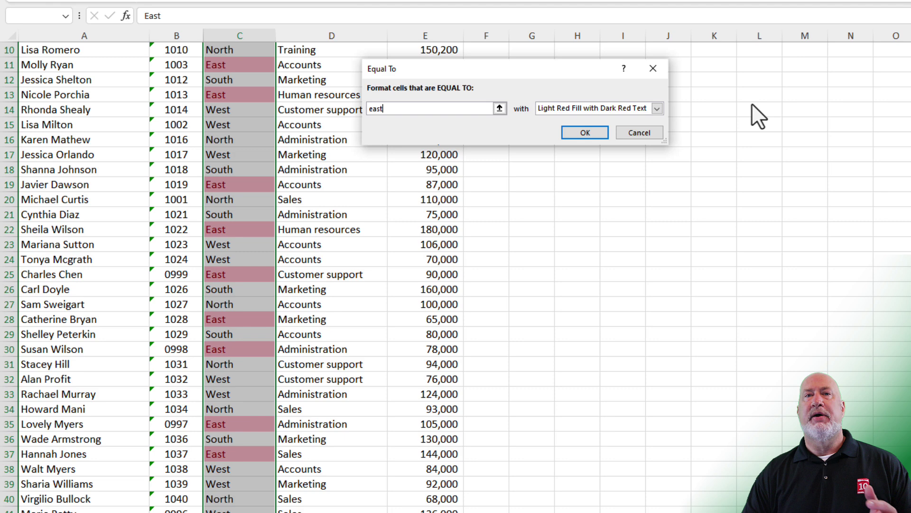
Step: Try the yellow and green presets, then apply Light Red Fill with Dark Red Text to East cells
click(658, 109)
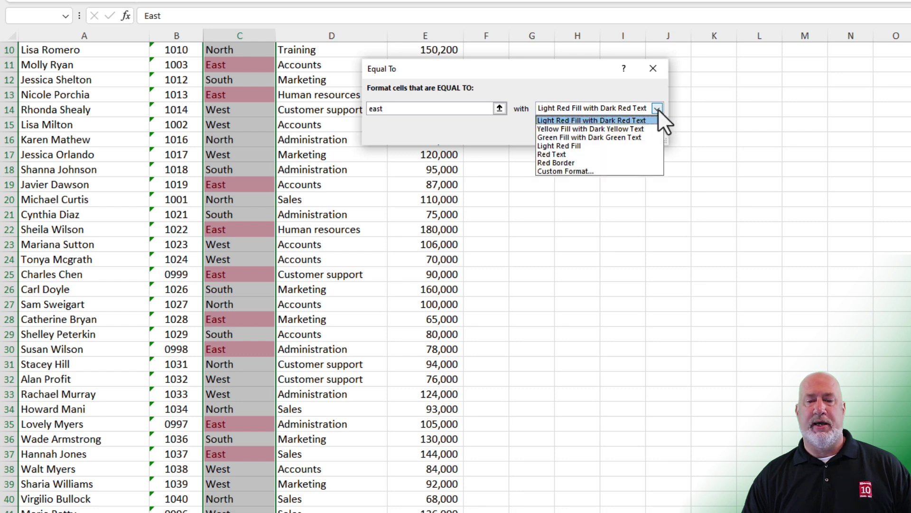
click(629, 129)
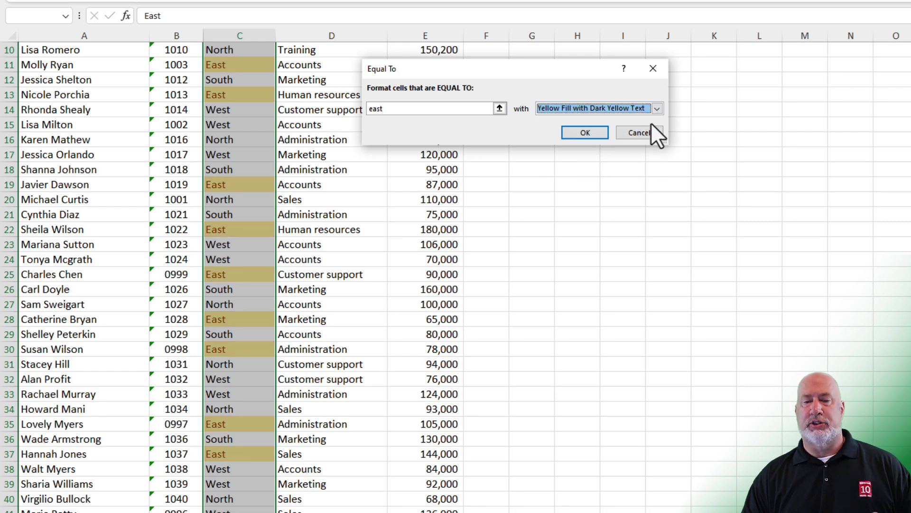
click(658, 109)
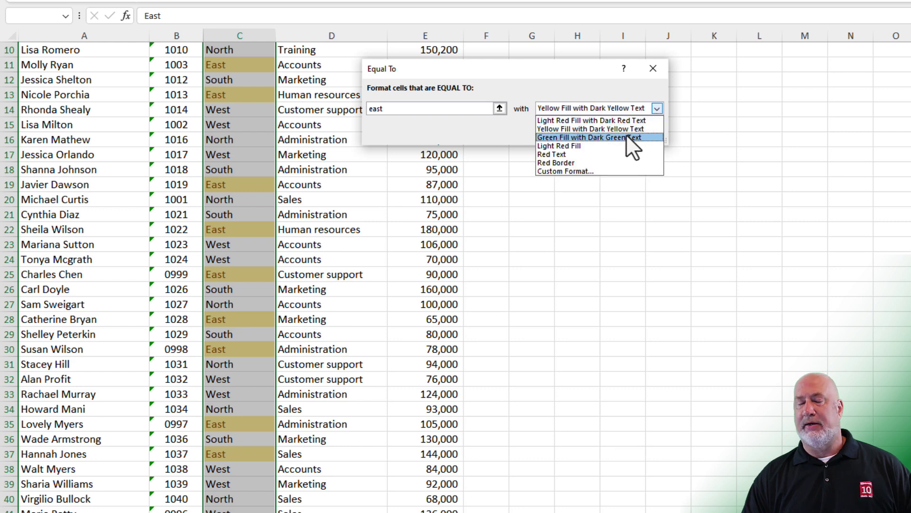
click(626, 135)
click(657, 109)
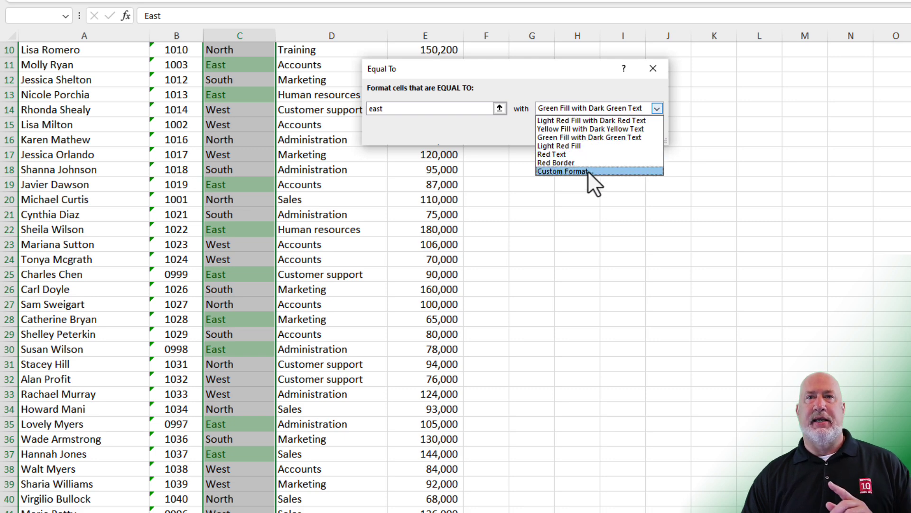
click(592, 88)
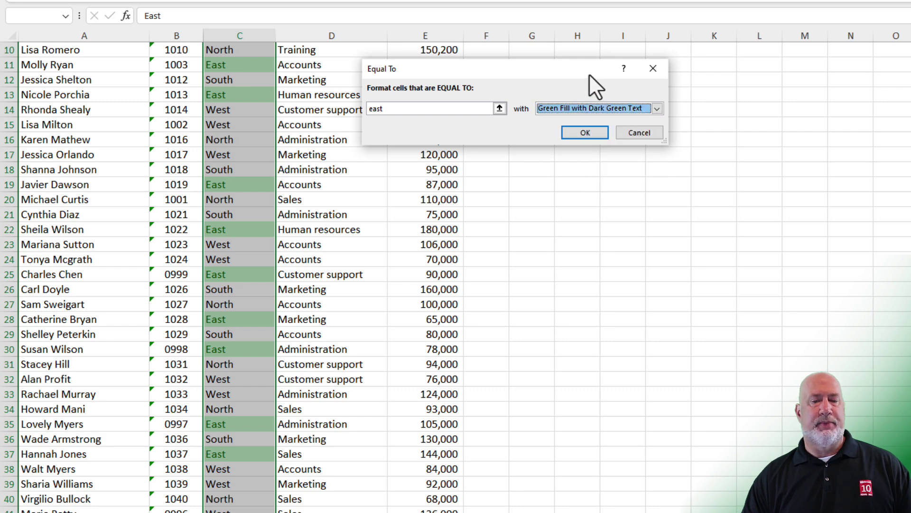
click(654, 108)
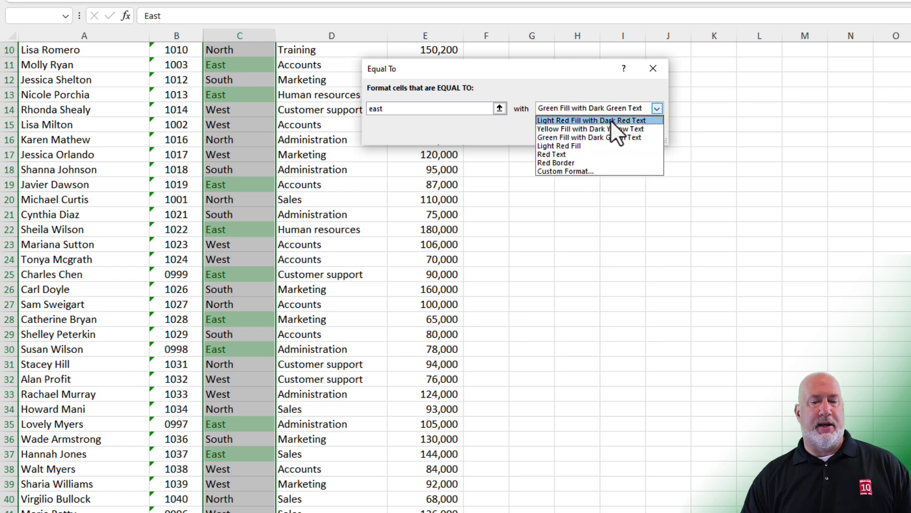
click(608, 120)
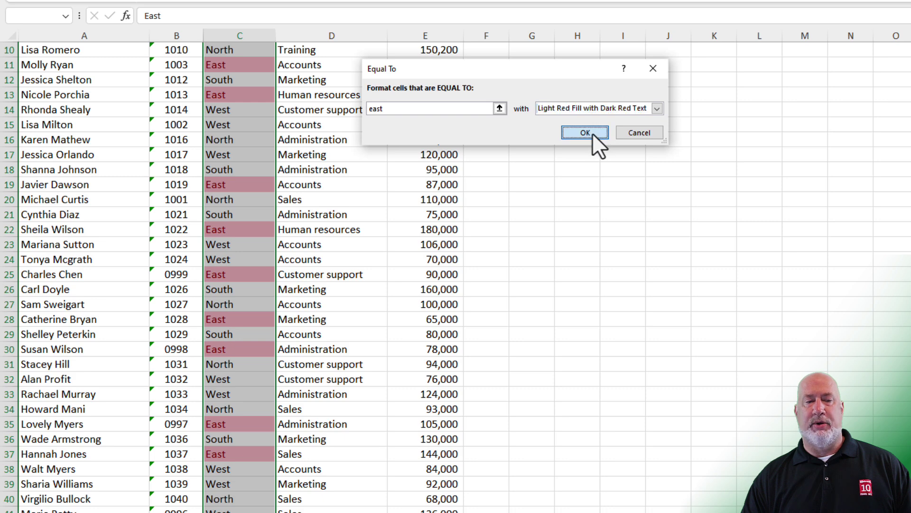
click(593, 133)
scroll(489, 136, up, 3)
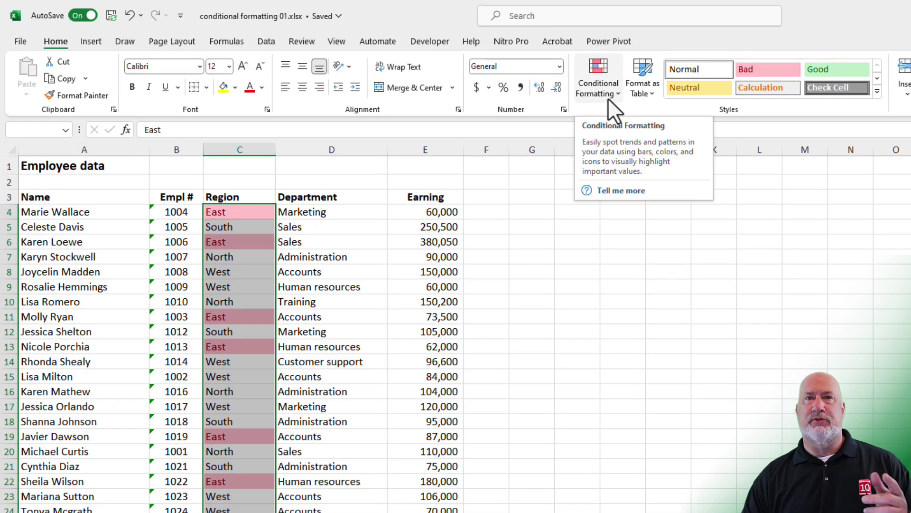
Step: Add an Equal To rule for 'West' using Yellow Fill with Dark Yellow Text, then deselect the column
click(602, 94)
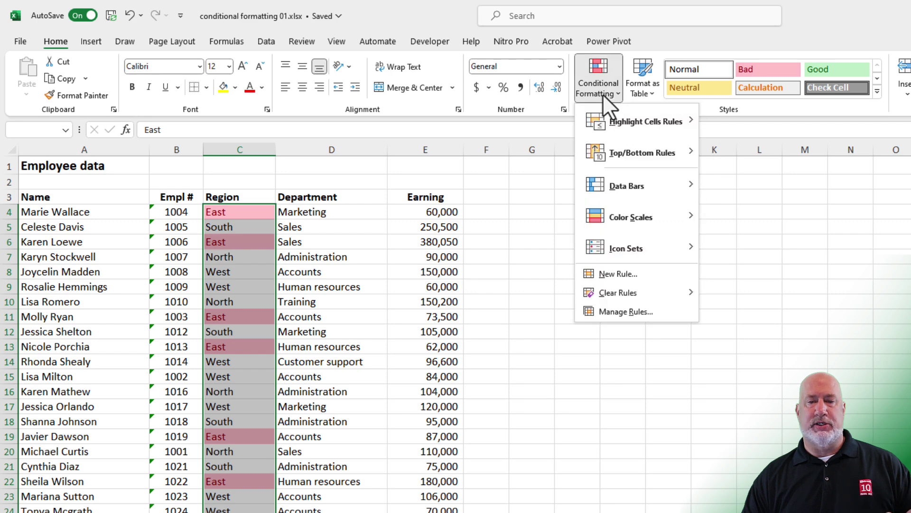
mouse_move(613, 126)
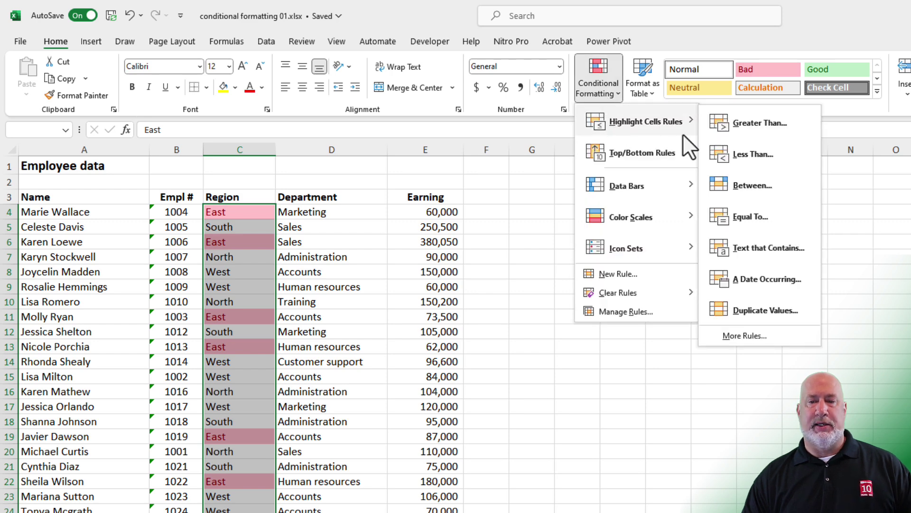
click(759, 219)
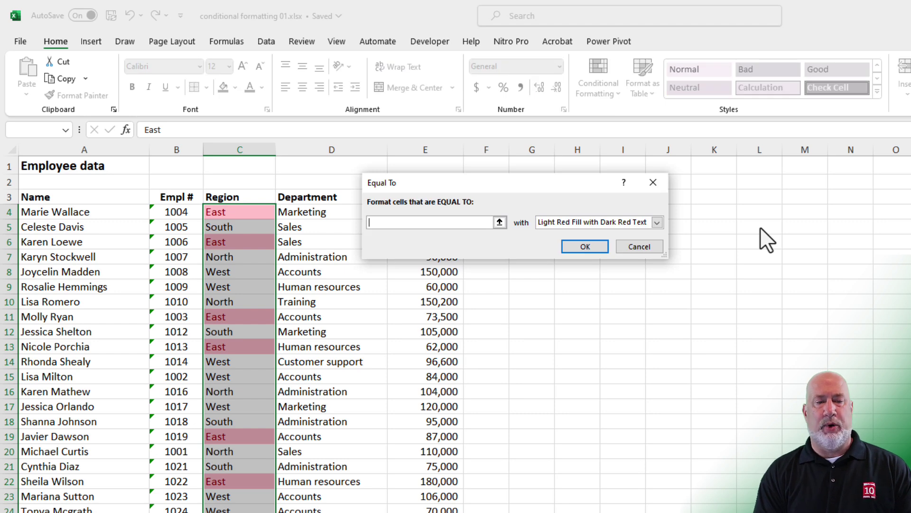
text(West)
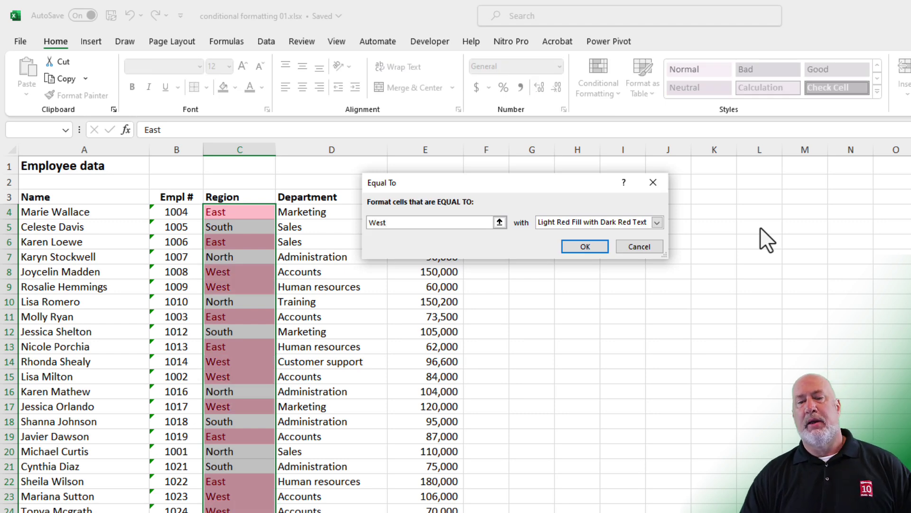
click(661, 225)
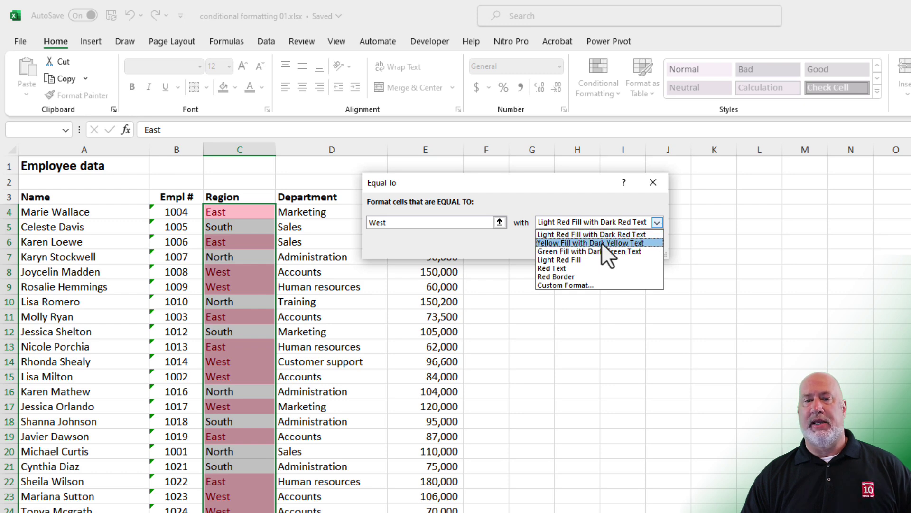
click(602, 242)
click(586, 246)
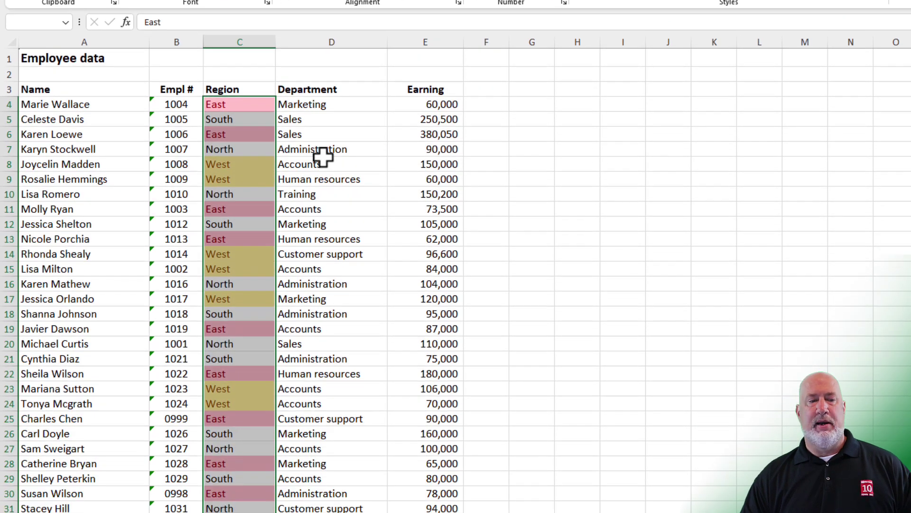
click(304, 266)
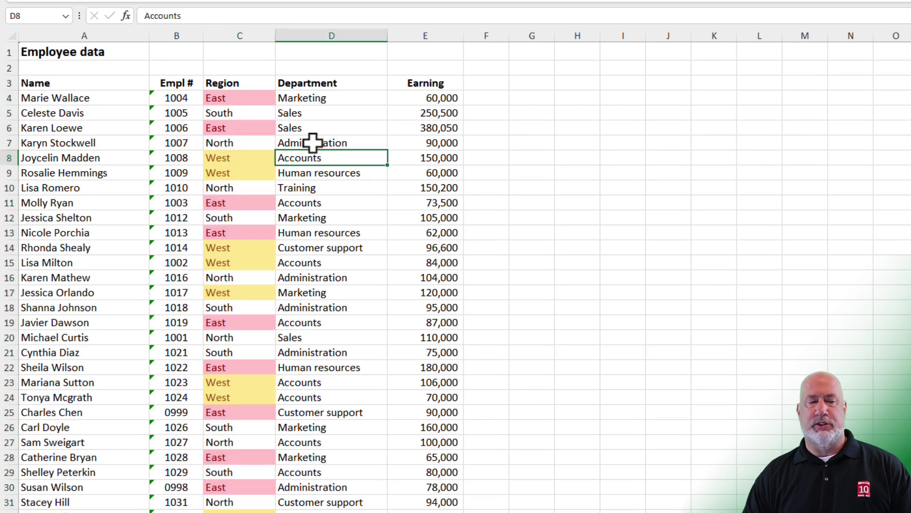
click(243, 113)
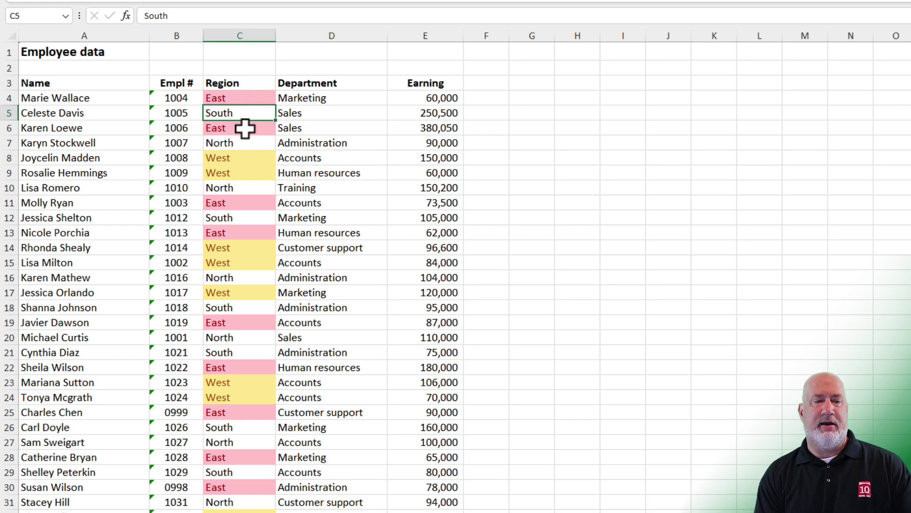
text(W)
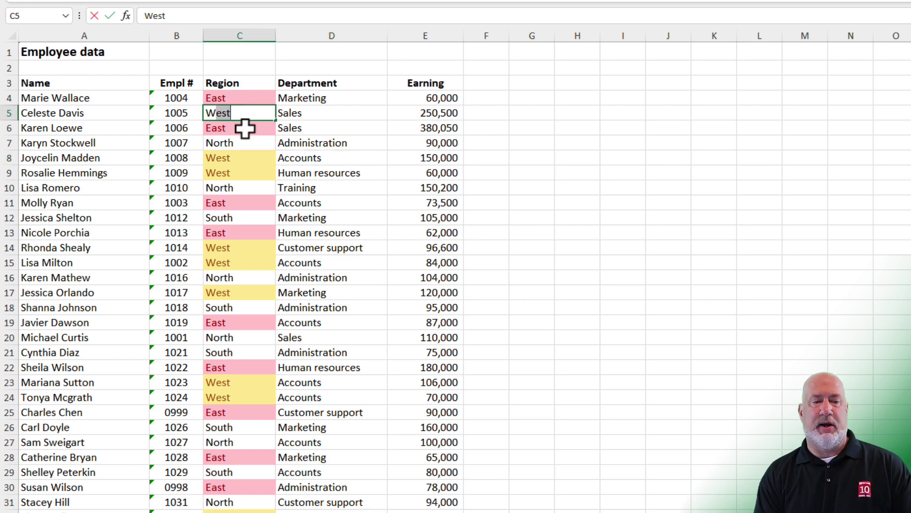
key(BackSpace)
key(BackSpace)
text(E)
key(Return)
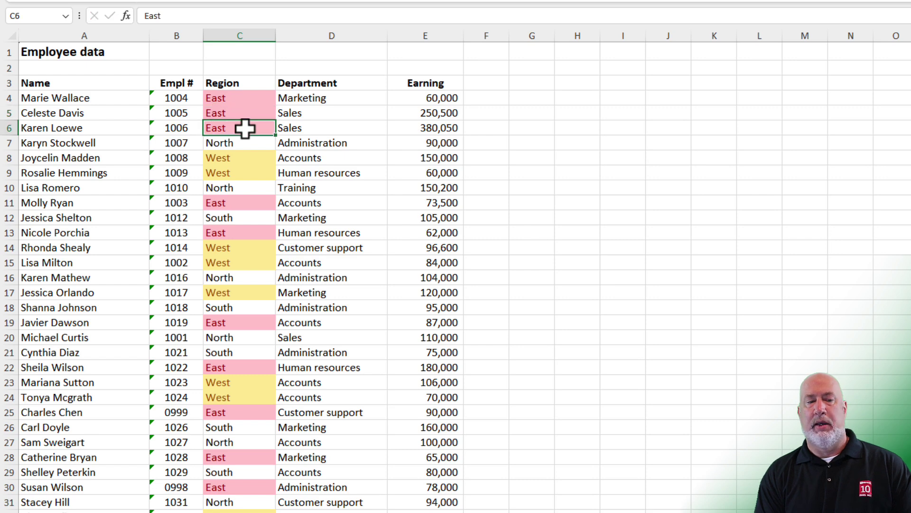
key(Up)
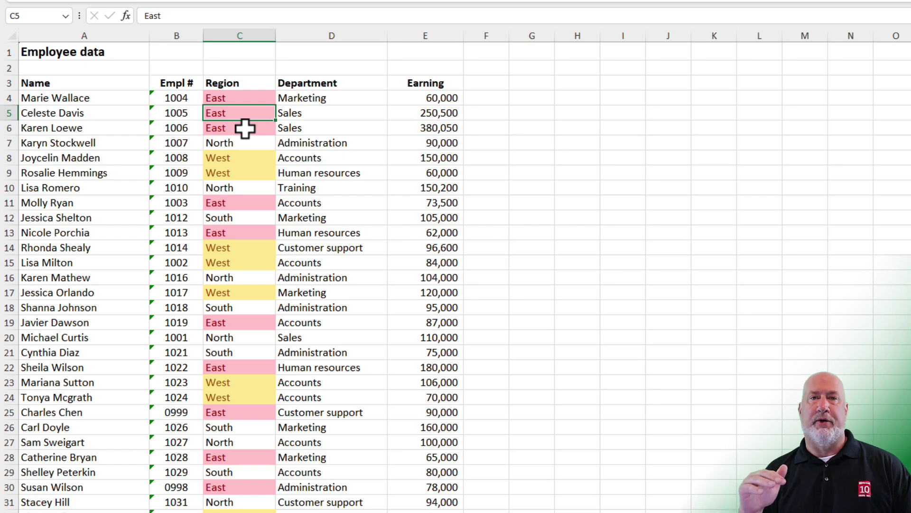
text(S)
key(Return)
key(Up)
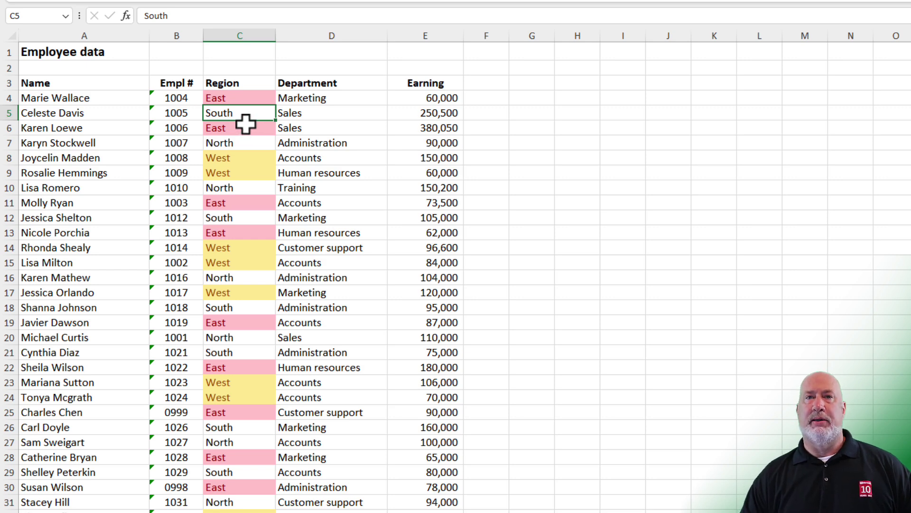
Step: Select the Earning values from E4 down and add a Greater Than 100000 highlight rule
click(414, 100)
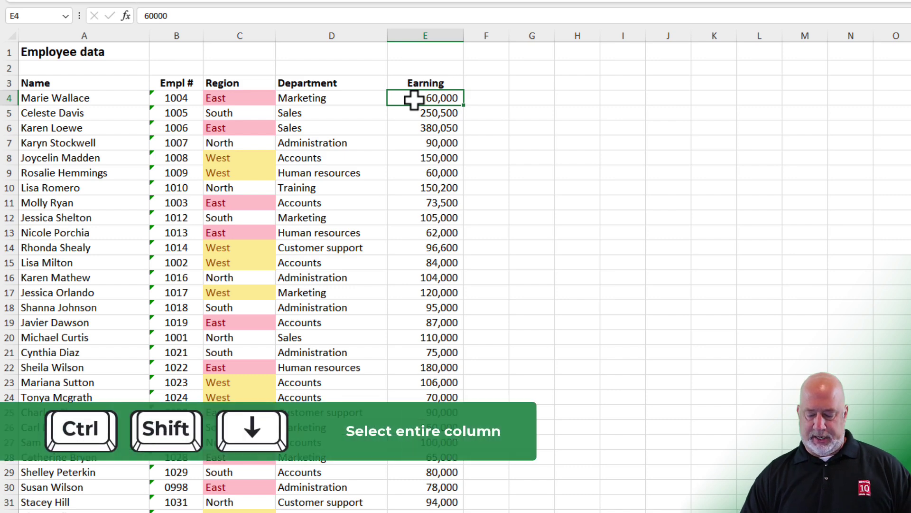
key(ctrl+shift+Down)
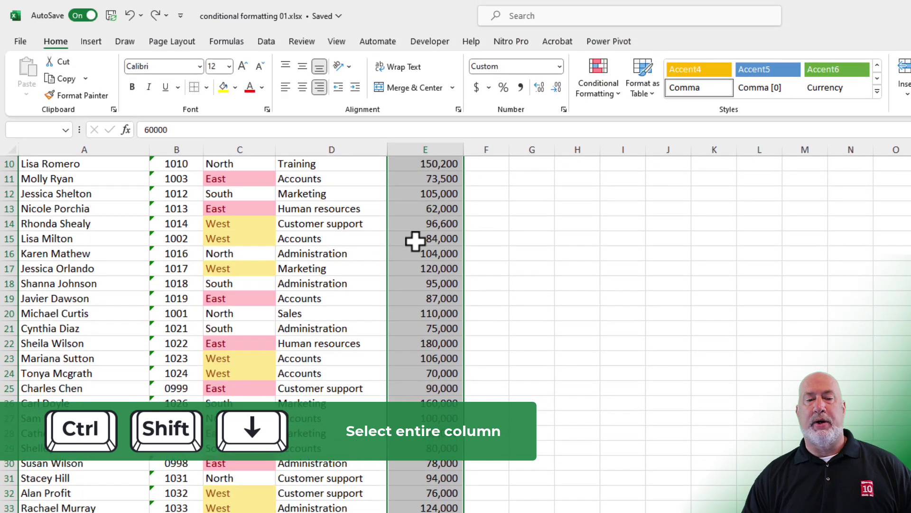
scroll(415, 242, up, 3)
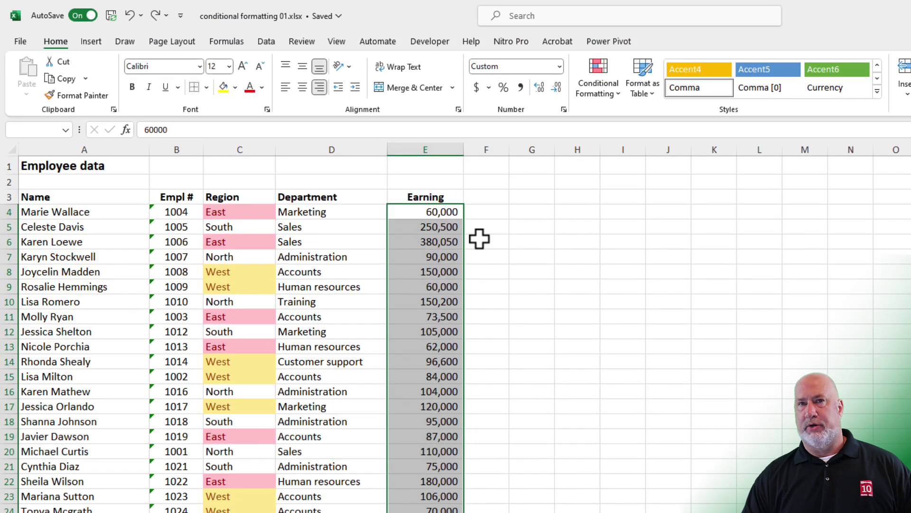
click(593, 91)
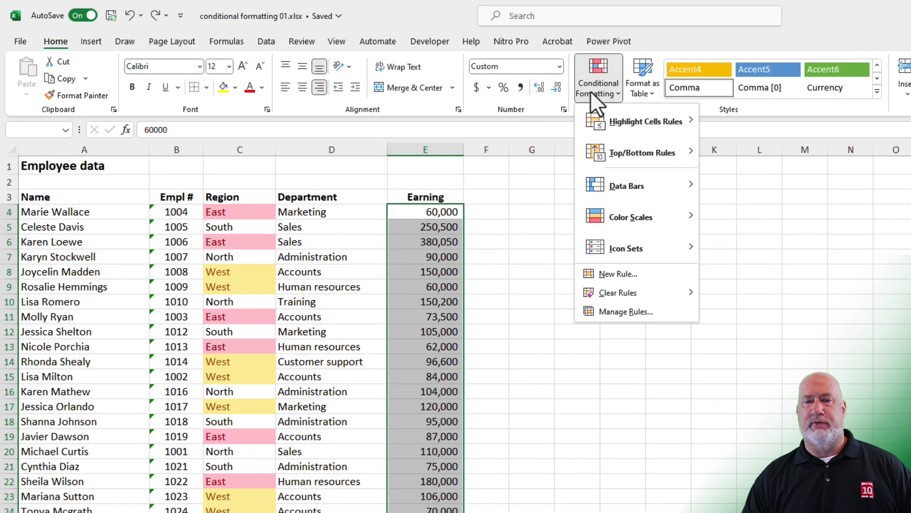
mouse_move(614, 121)
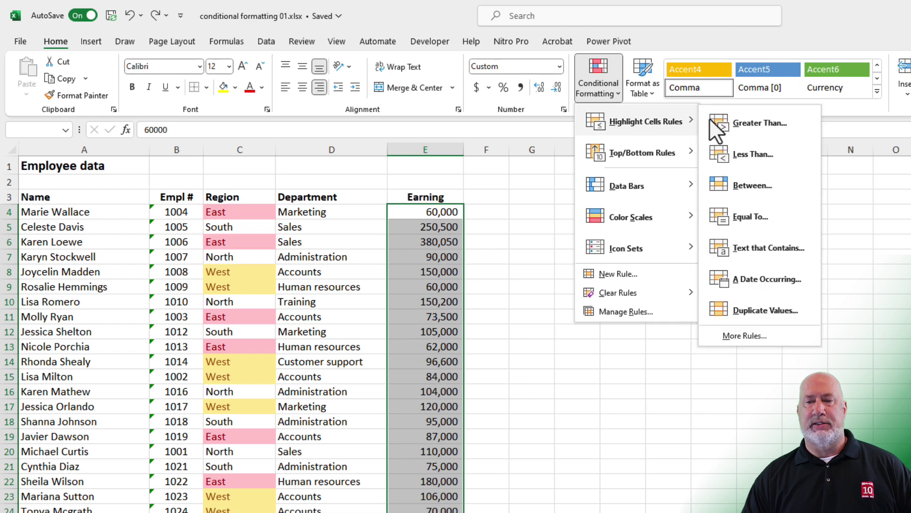
click(763, 123)
text(100)
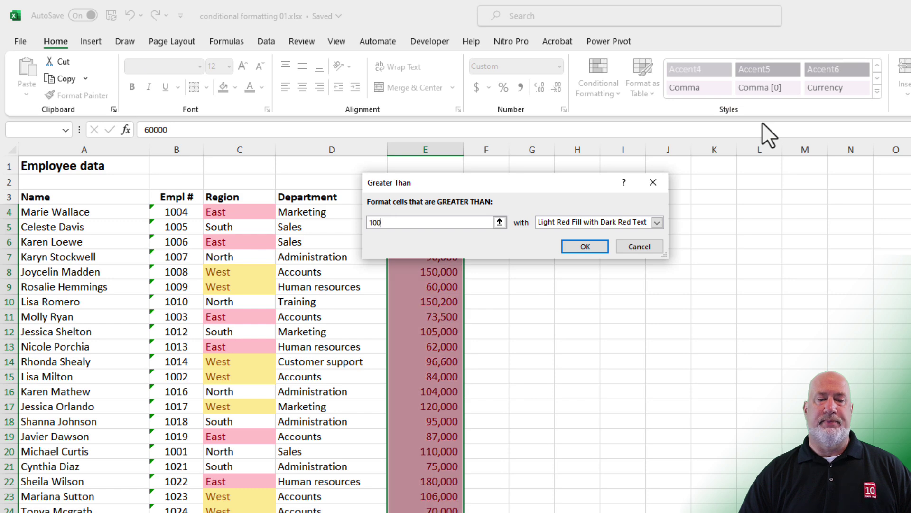
text(000)
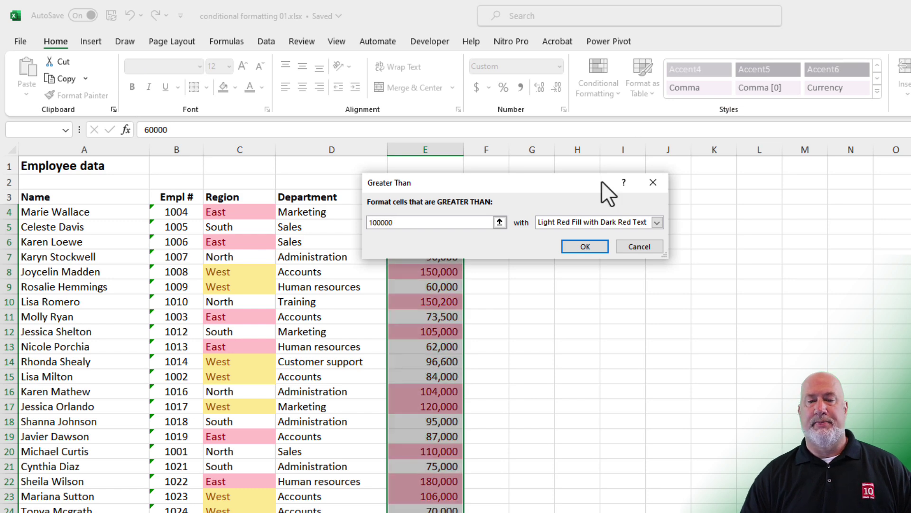
drag(575, 183, 718, 185)
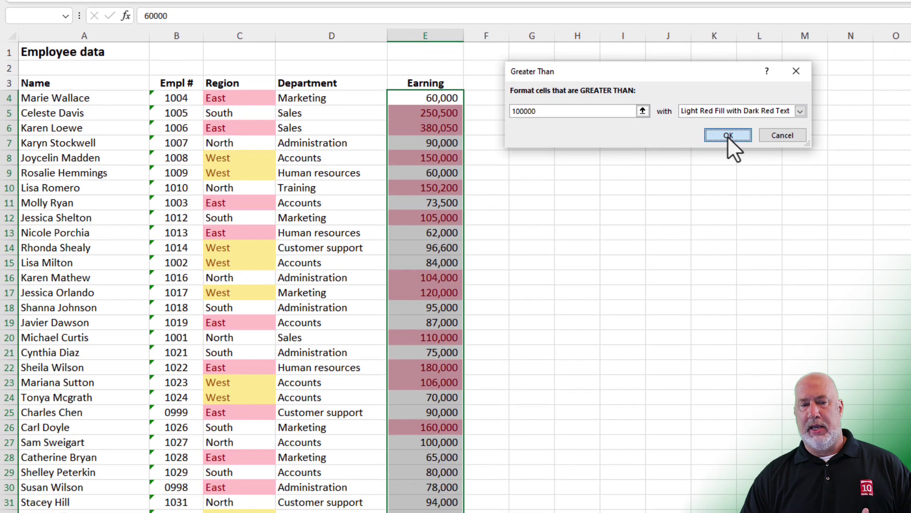
click(727, 136)
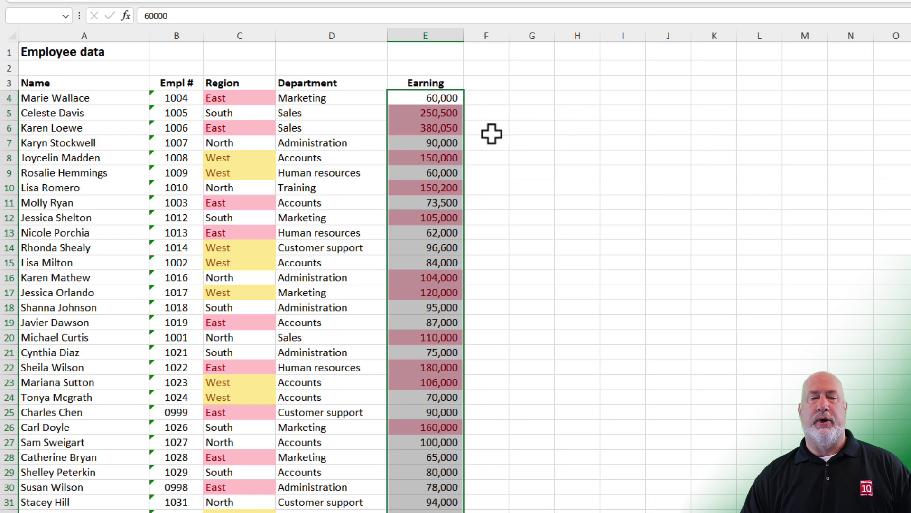
Step: Enter 102000 in cell E4, correcting an extra typed zero
click(444, 98)
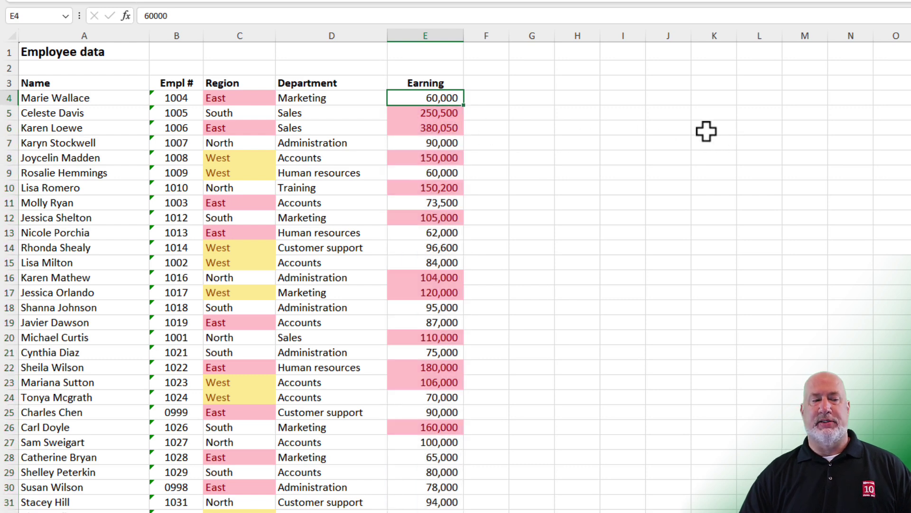
text(10200)
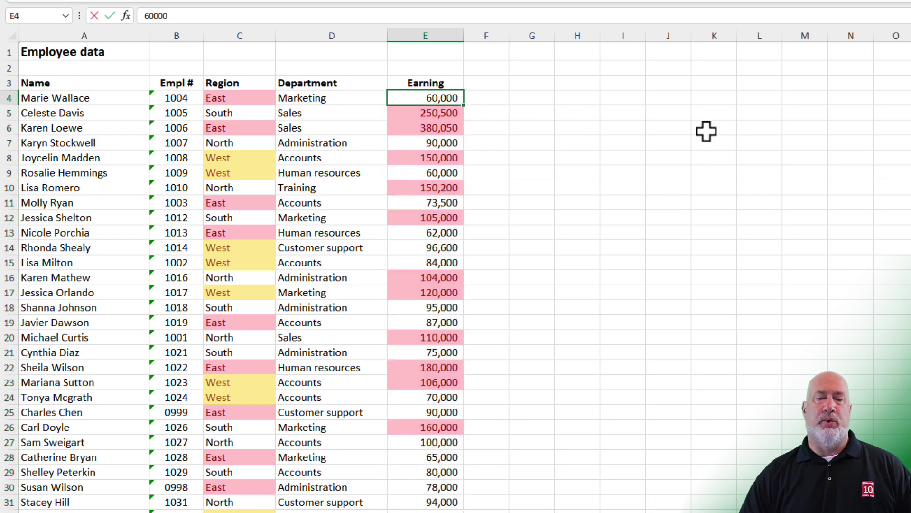
text(00)
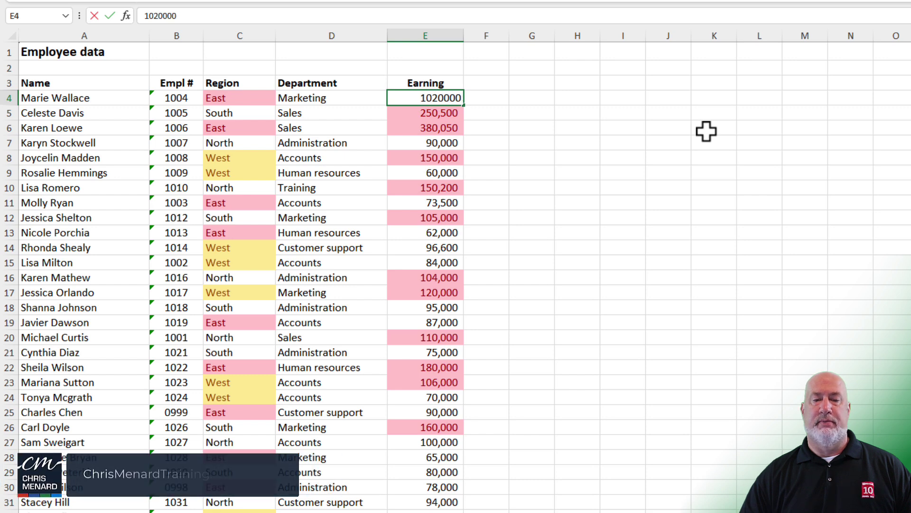
key(BackSpace)
key(Return)
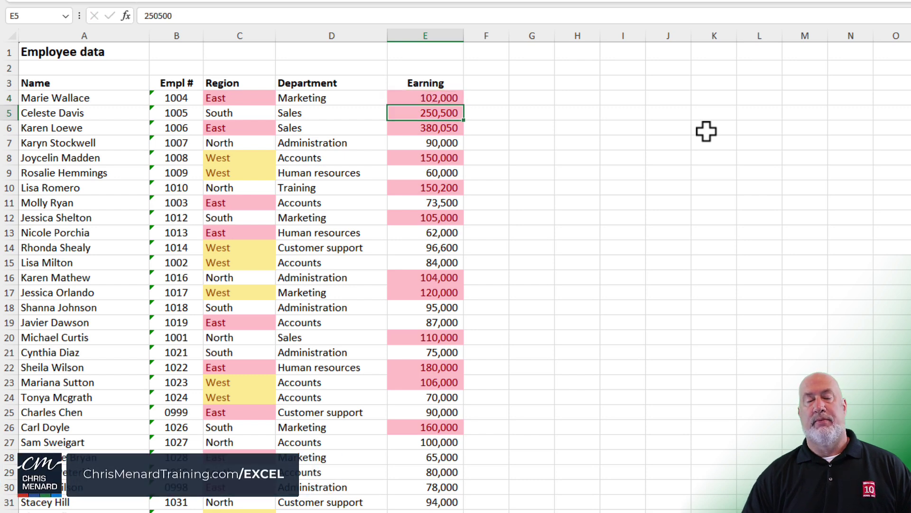